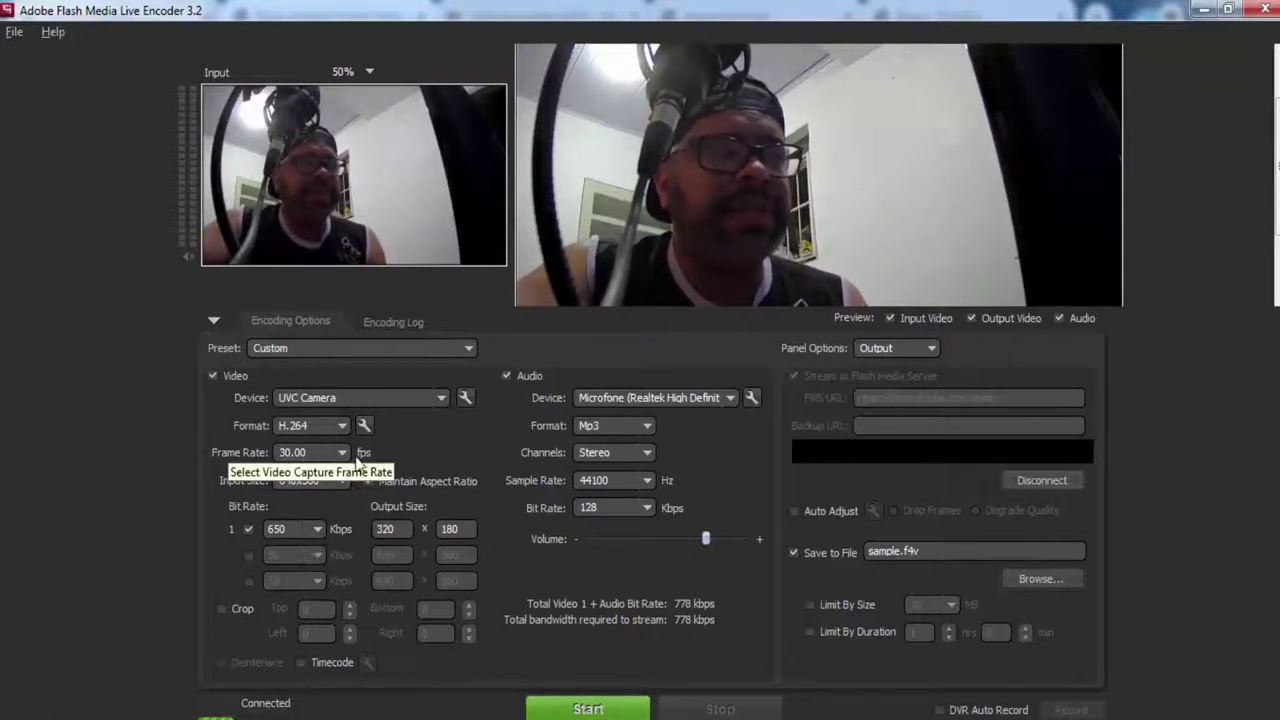
- Review the available video capture frame rates, up to the 60.00 fps option, keeping the current setting
click(342, 453)
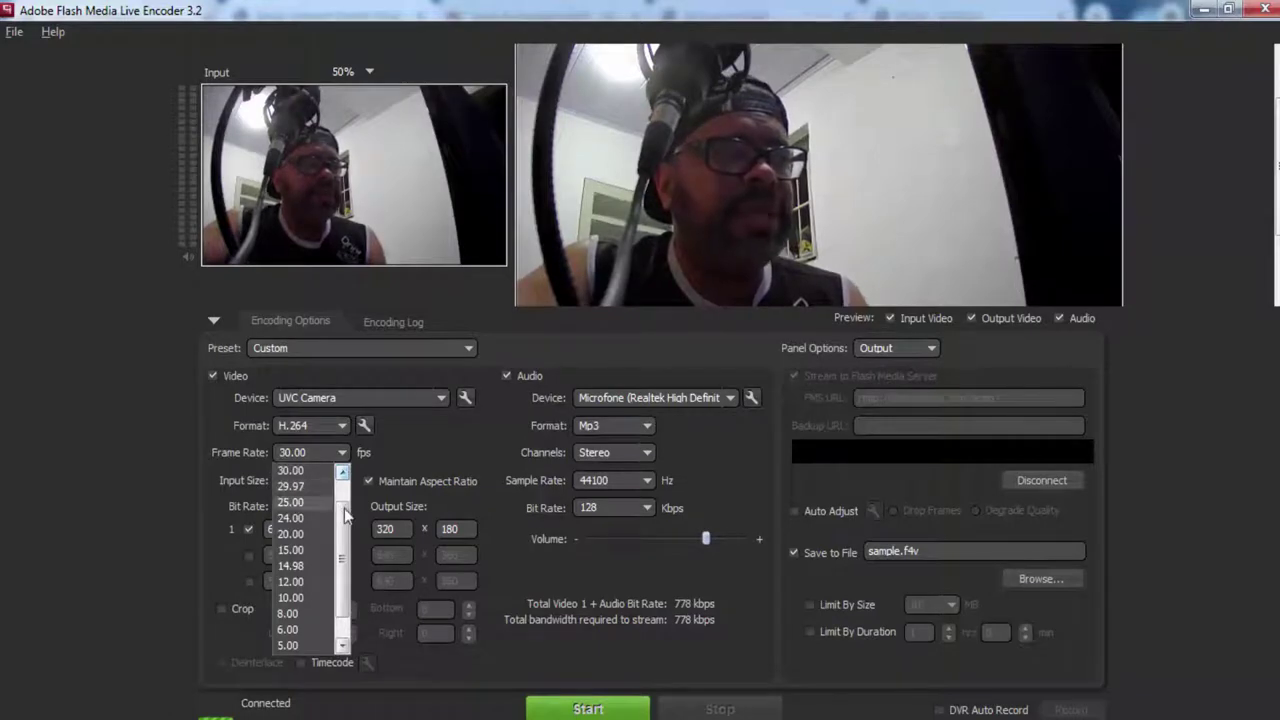
drag(345, 520, 343, 487)
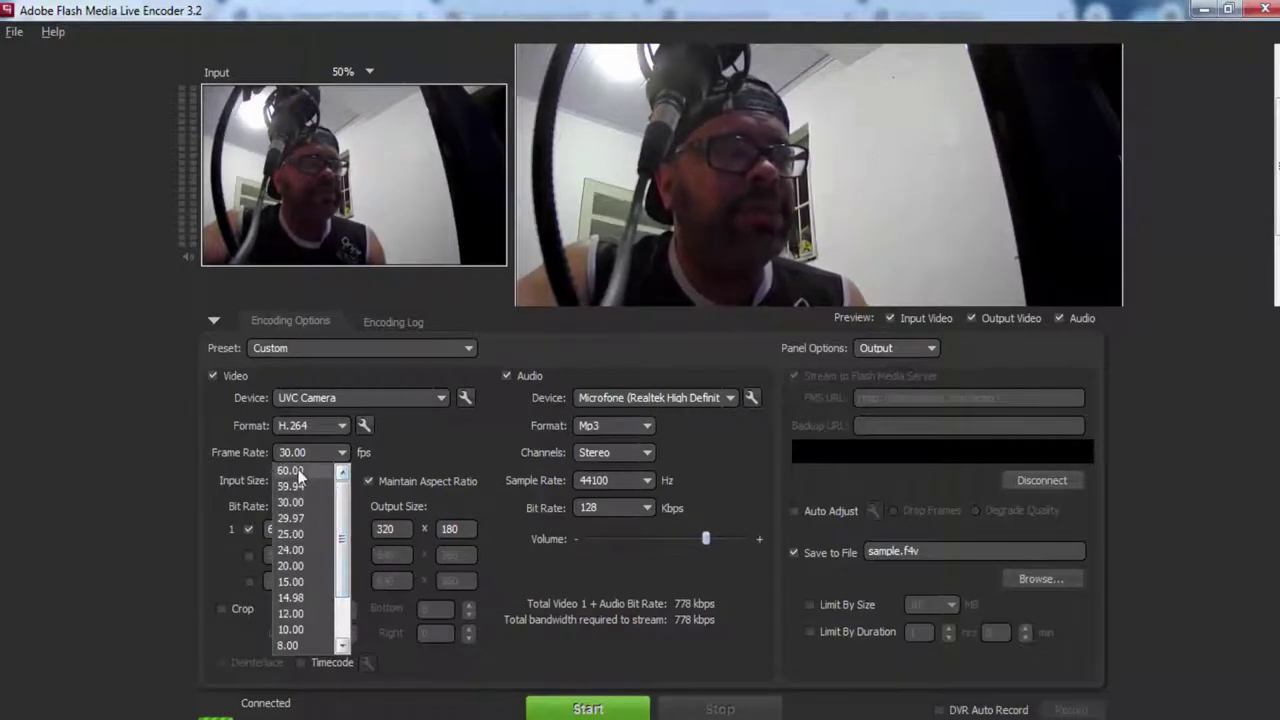
click(435, 456)
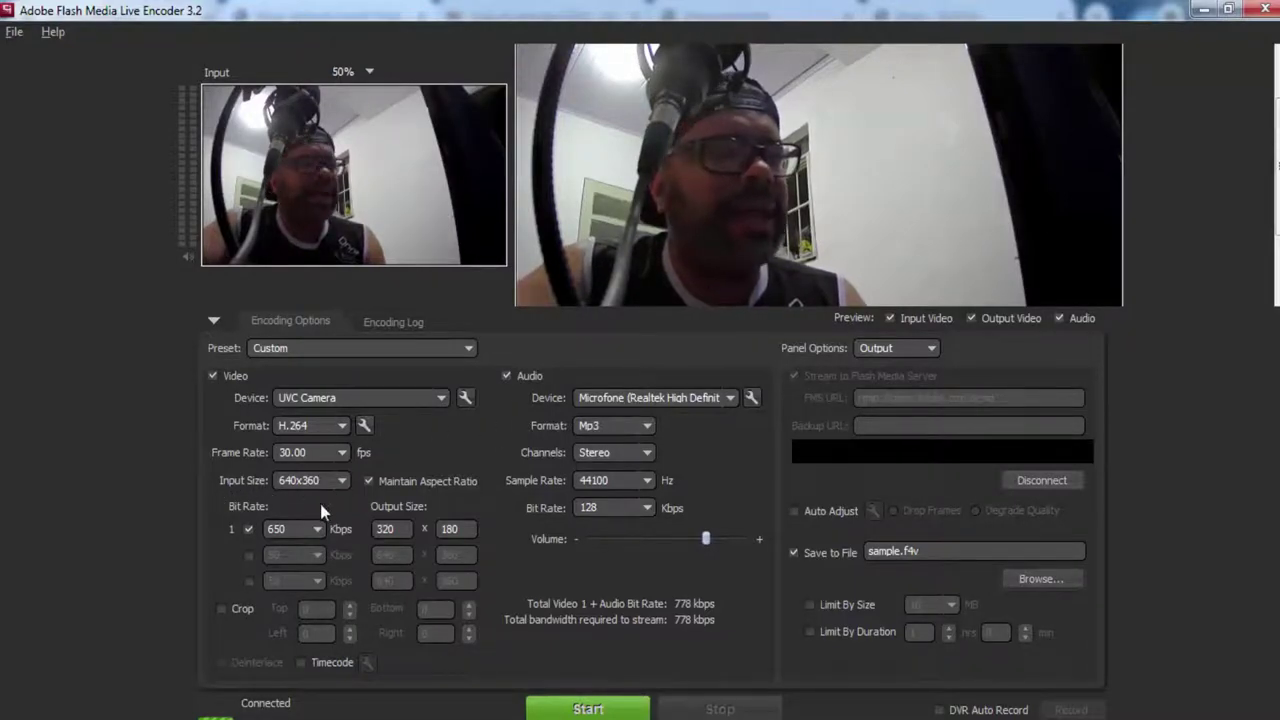
- Review the available video input sizes and bit rates, keeping the current settings
click(341, 480)
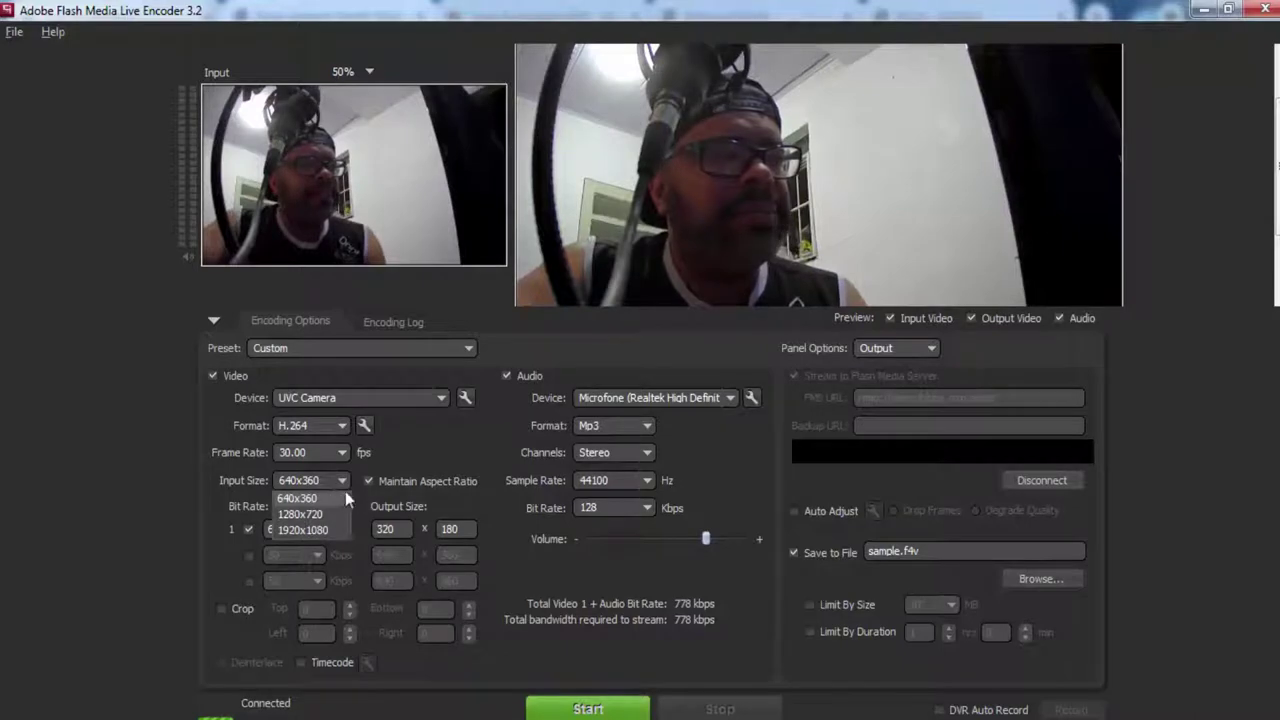
click(345, 491)
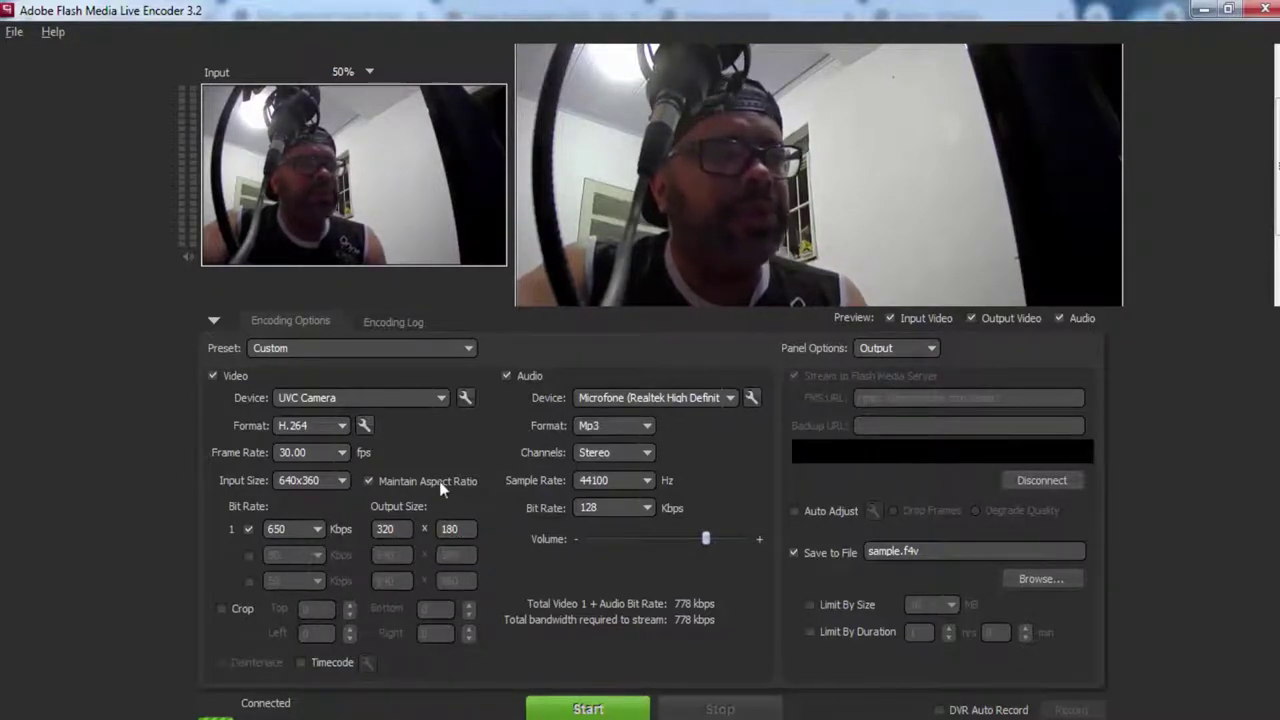
click(343, 484)
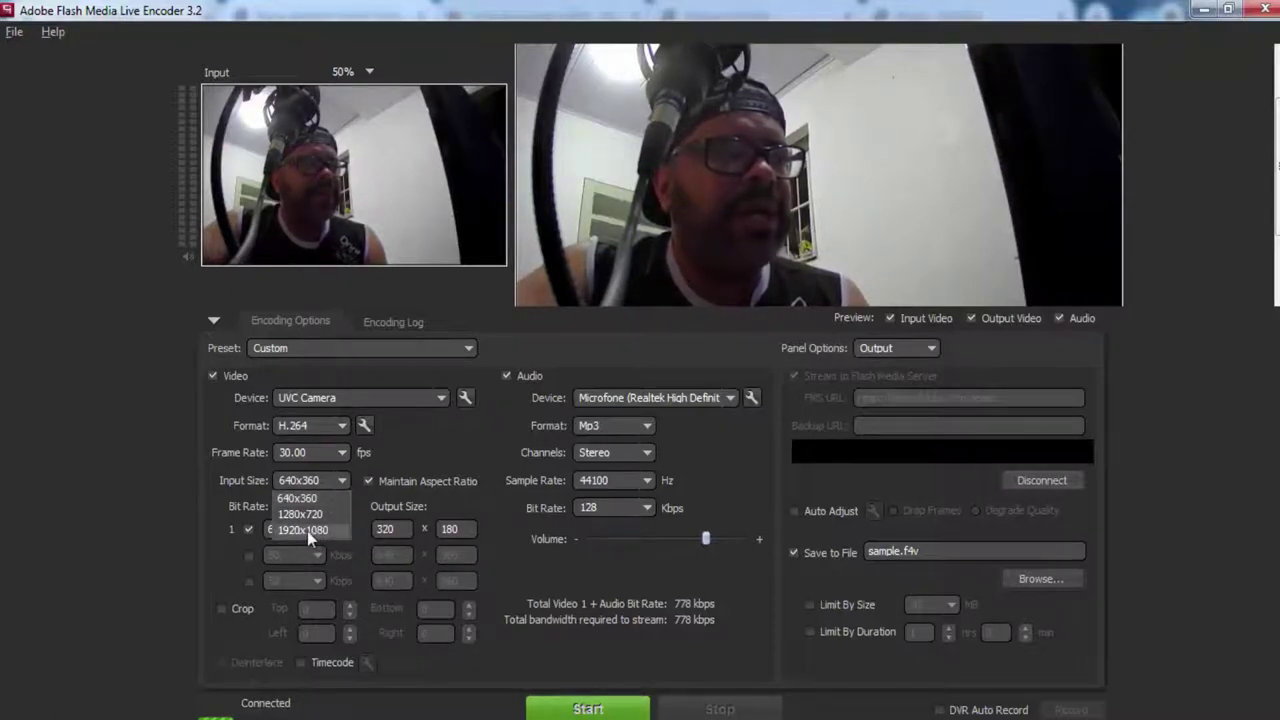
click(439, 446)
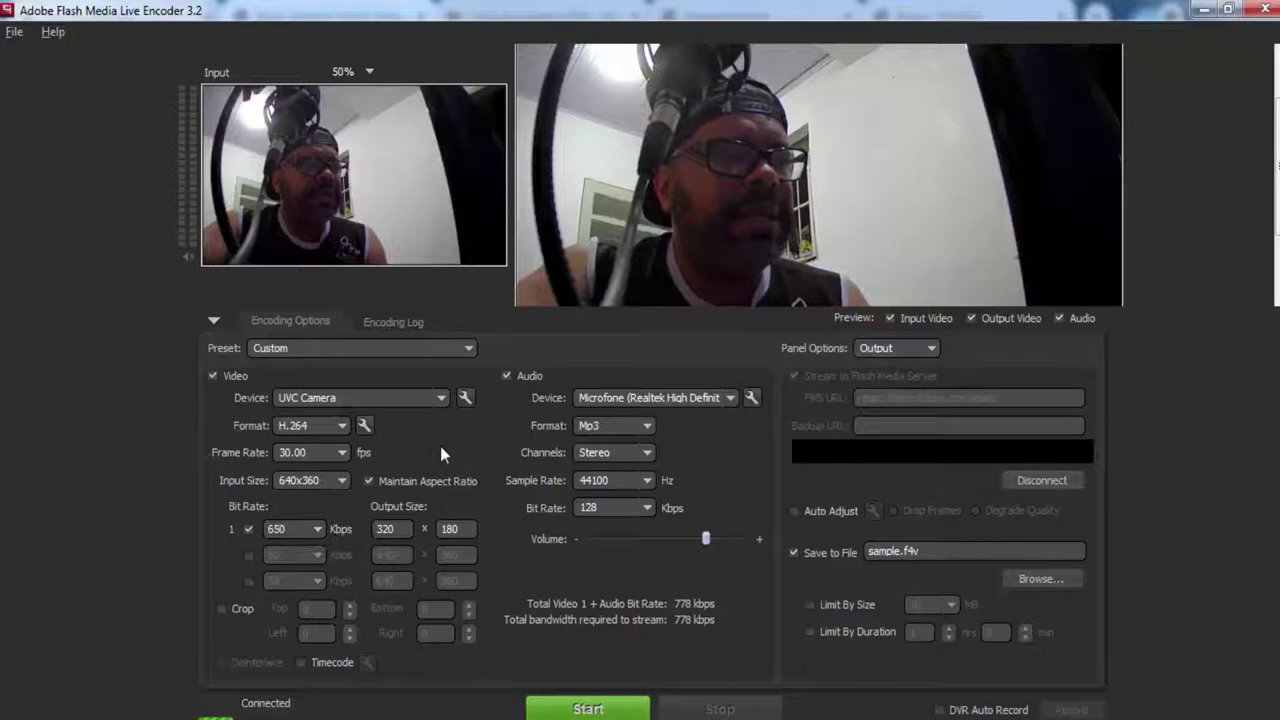
click(317, 530)
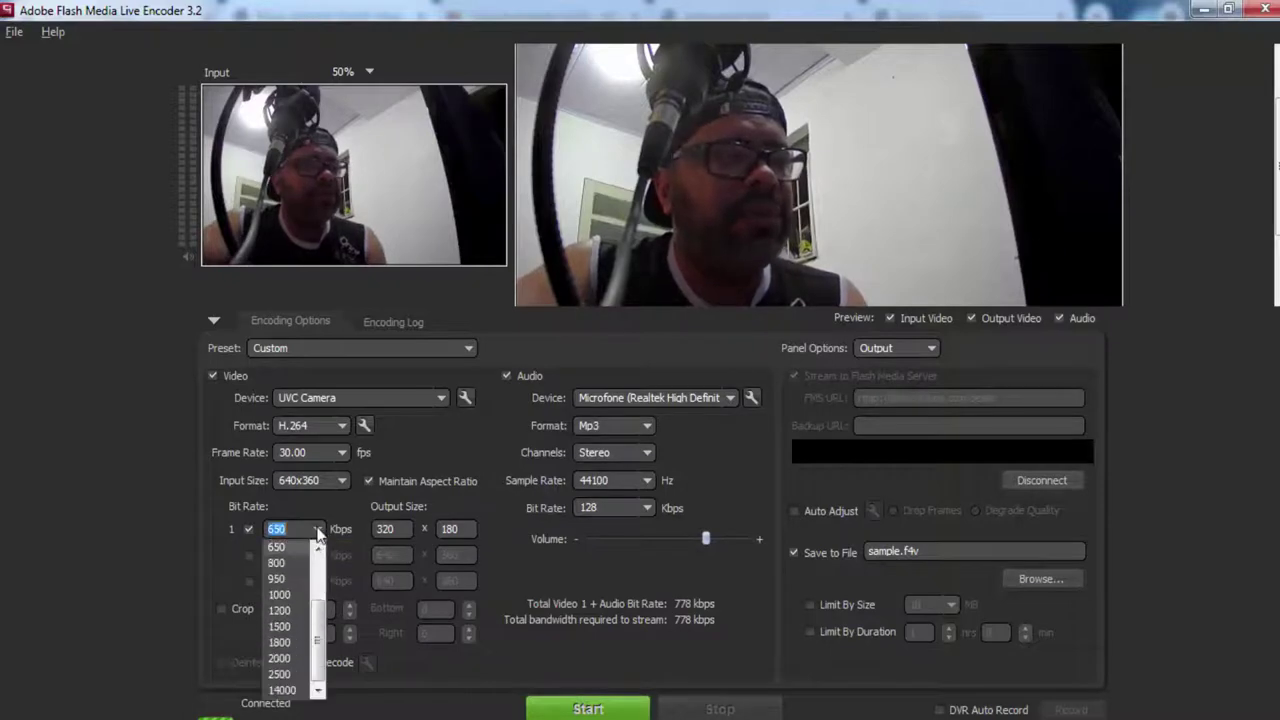
click(338, 504)
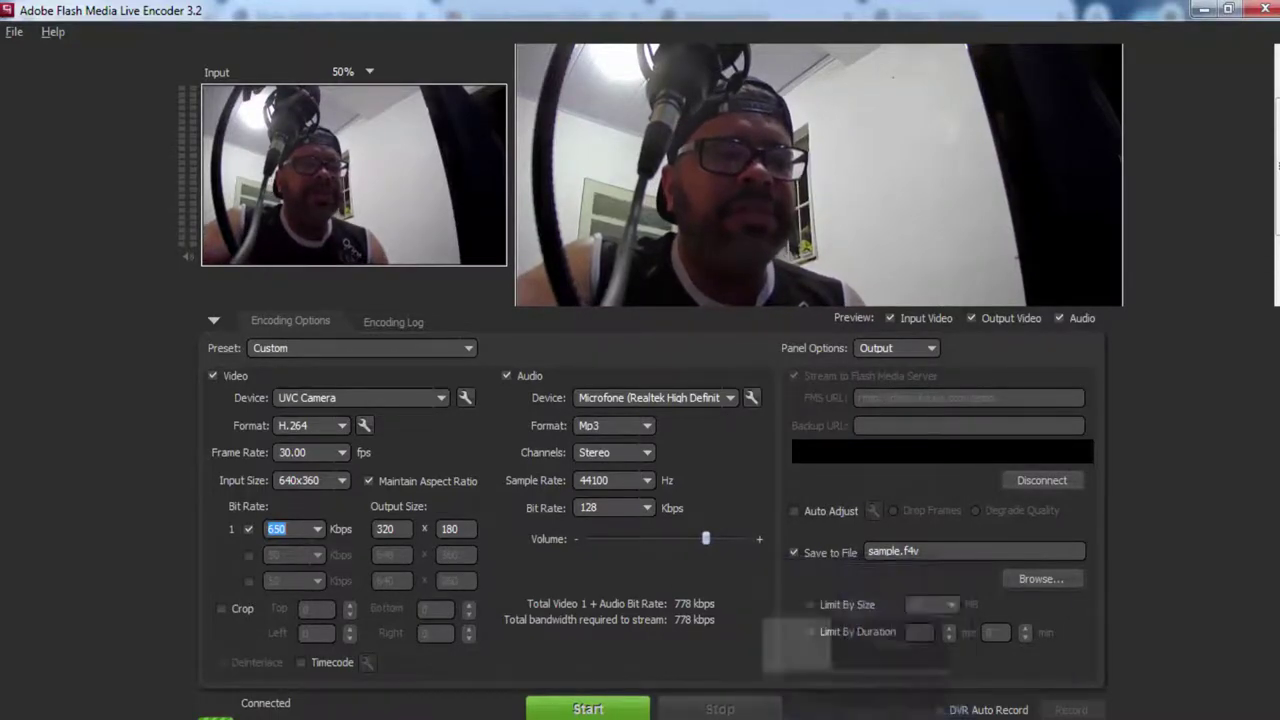
- Switch to the browser to view the iblups panel and the channel's live broadcast page, and return to Flash Media Live Encoder
key(alt+Tab)
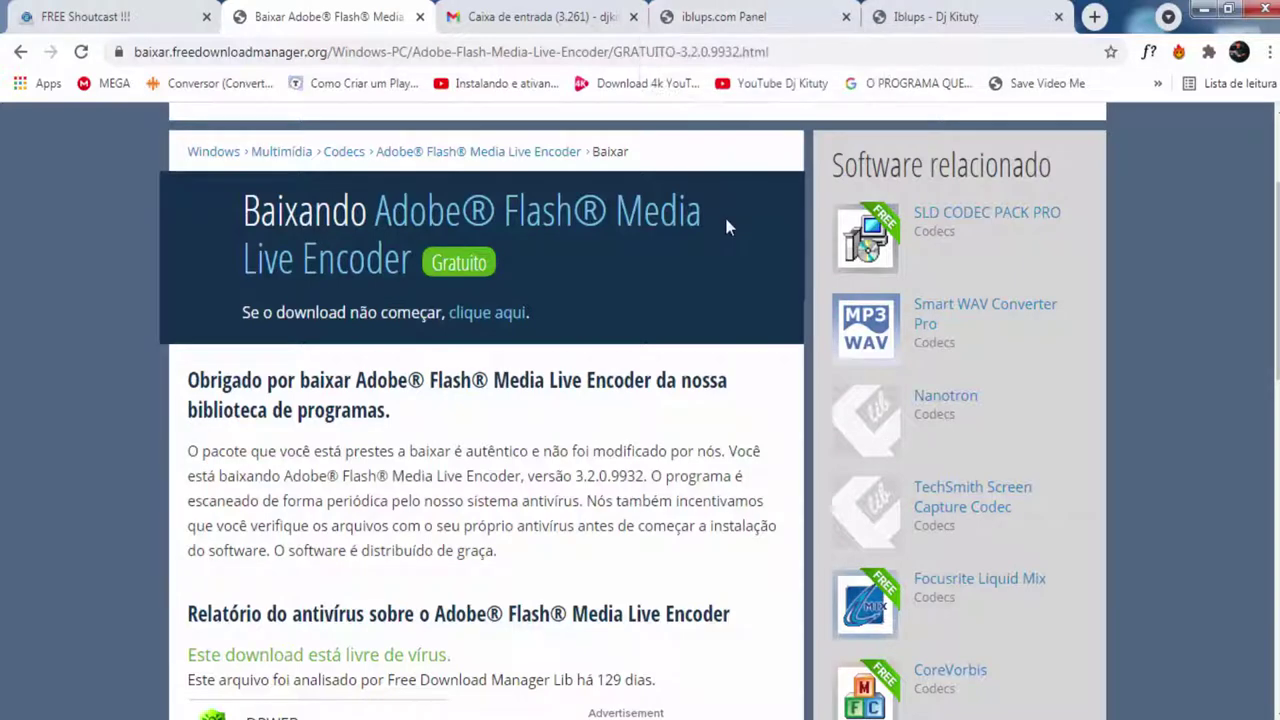
key(ctrl+4)
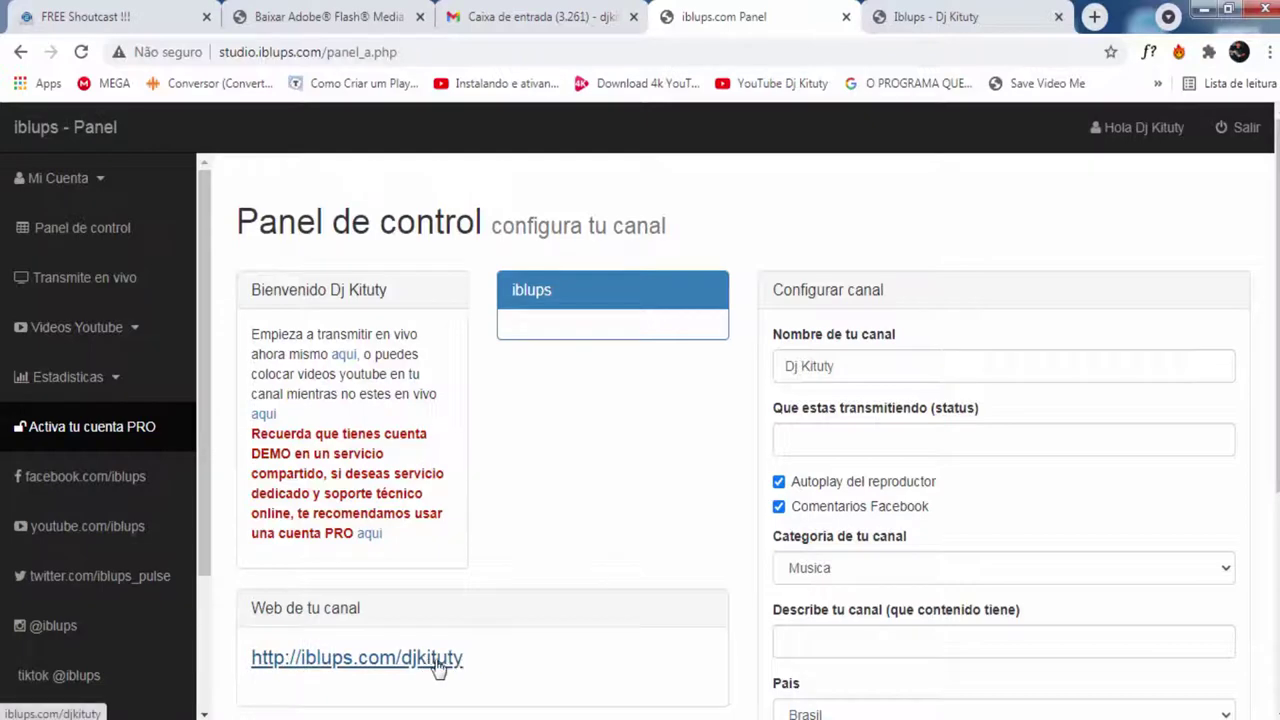
click(944, 28)
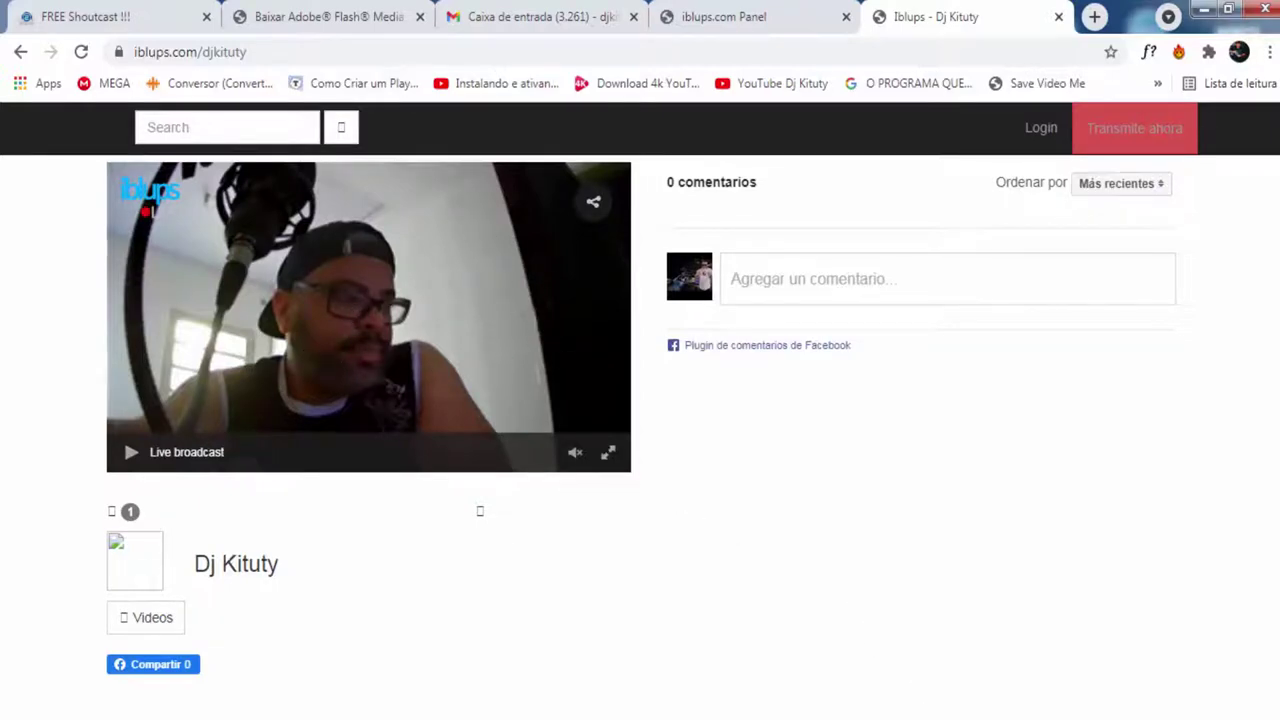
key(alt+Tab)
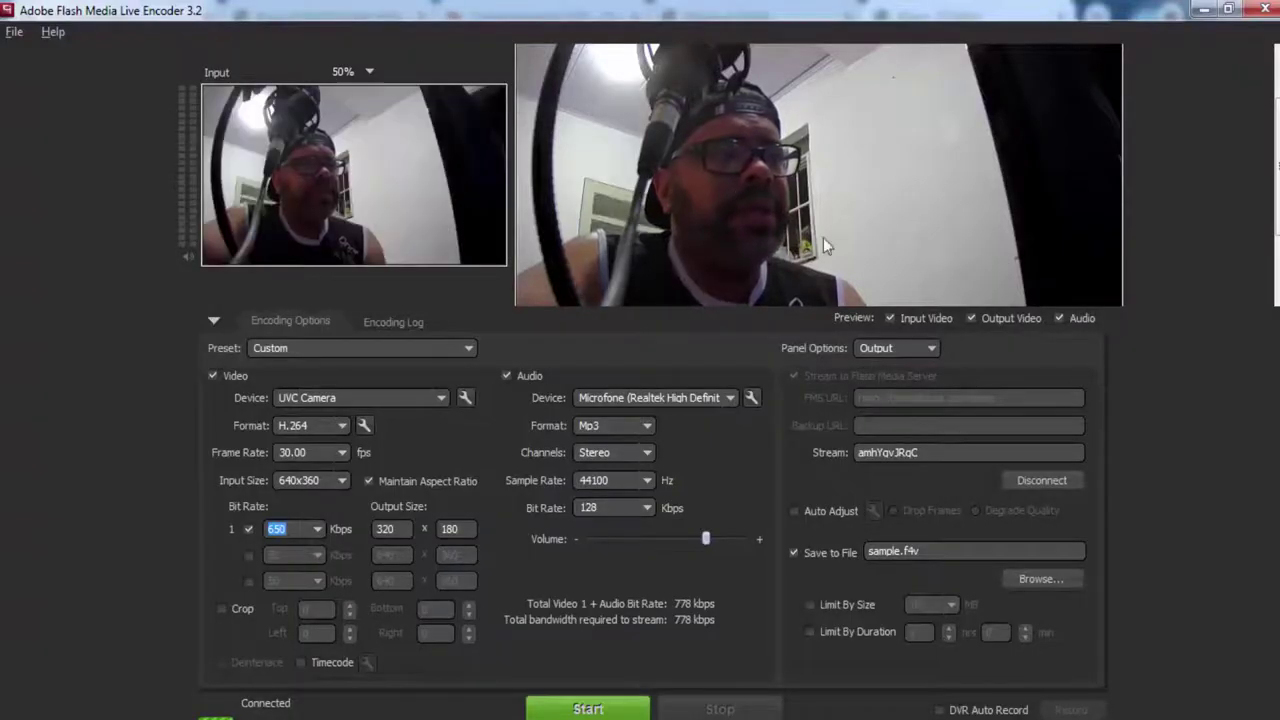
mouse_move(953, 718)
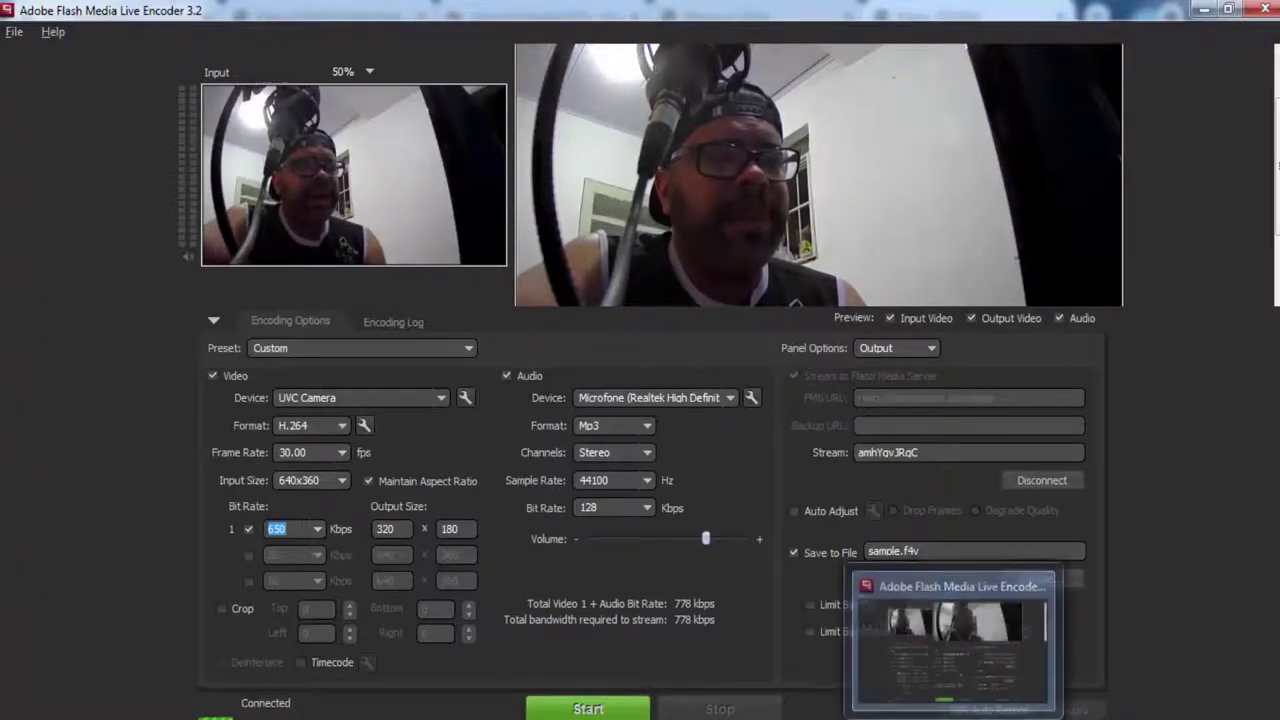
- Switch back to the browser and open the Transmite en vivo page of the iblups panel
key(alt+Tab)
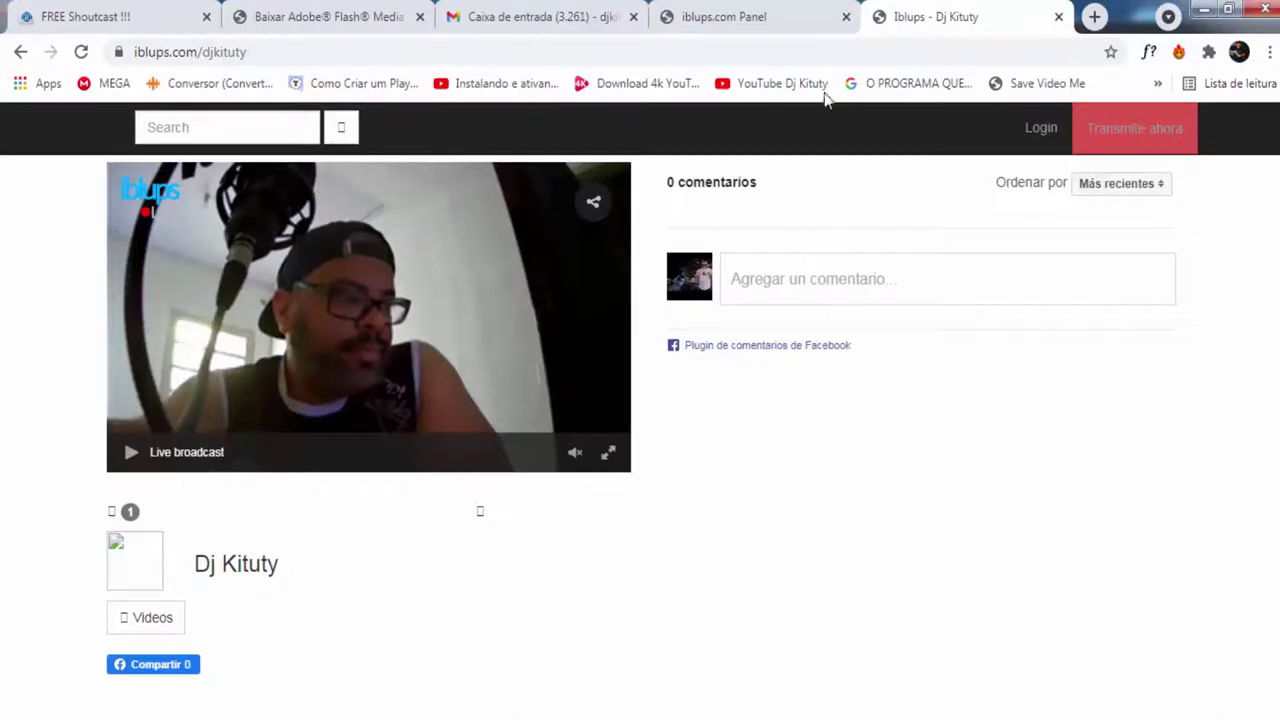
click(745, 25)
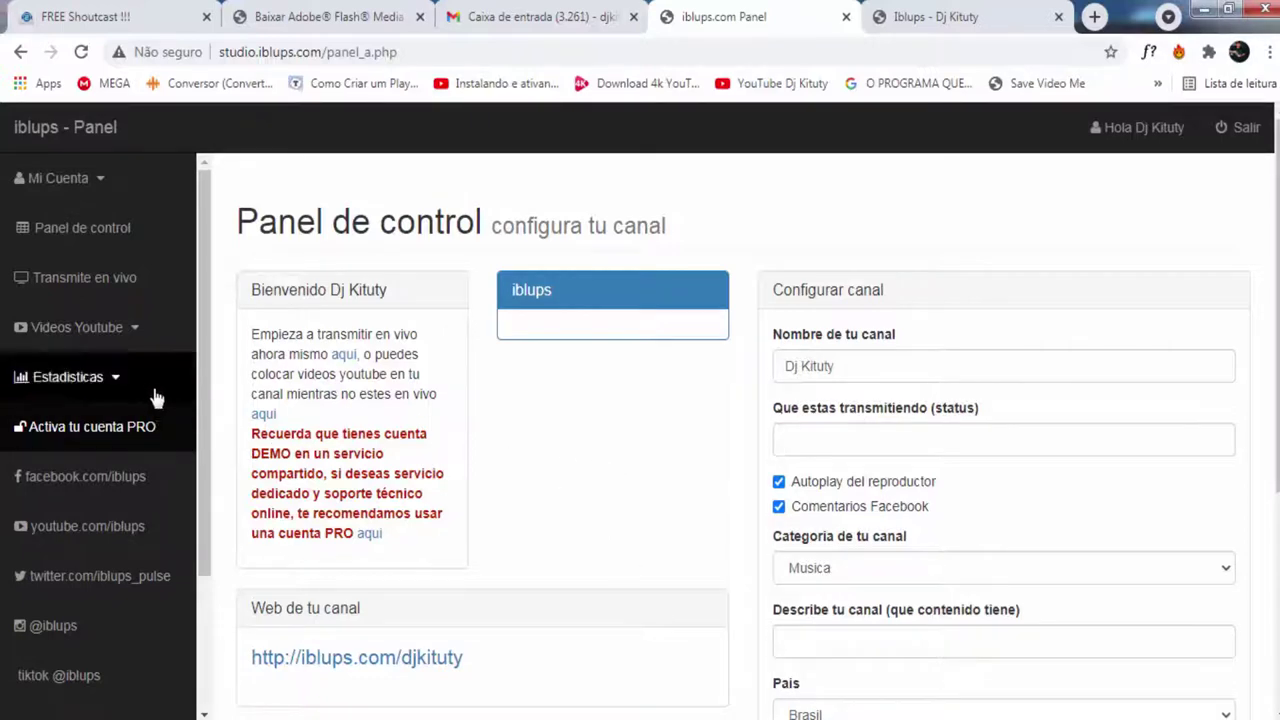
click(85, 243)
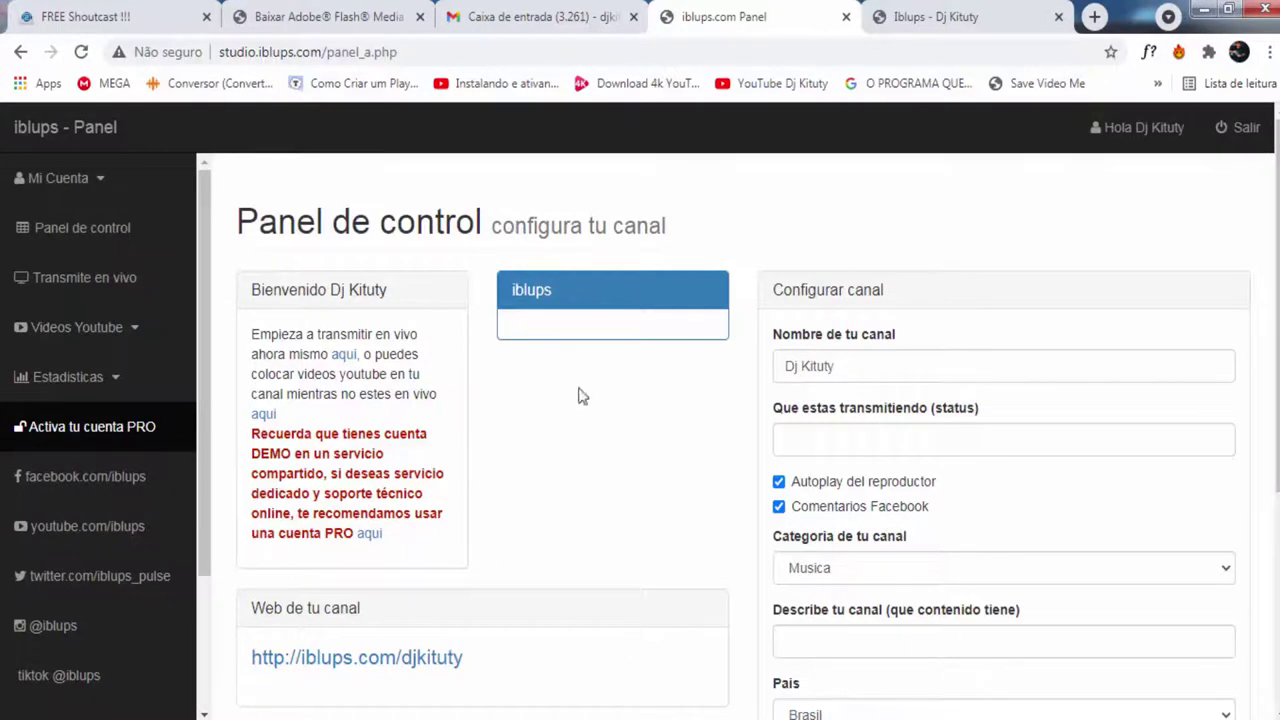
click(93, 284)
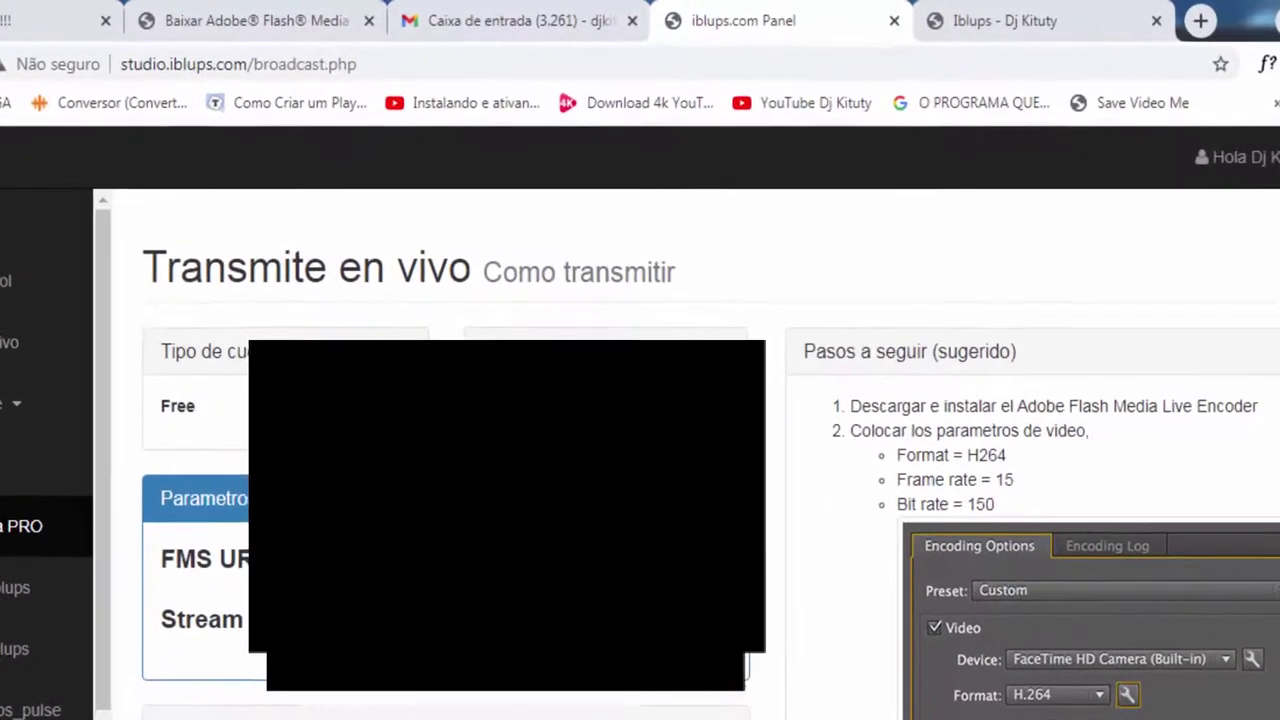
- Examine the suggested video and audio encoder parameters and their example screenshots in the Pasos a seguir instructions
scroll(1120, 382, down, 1)
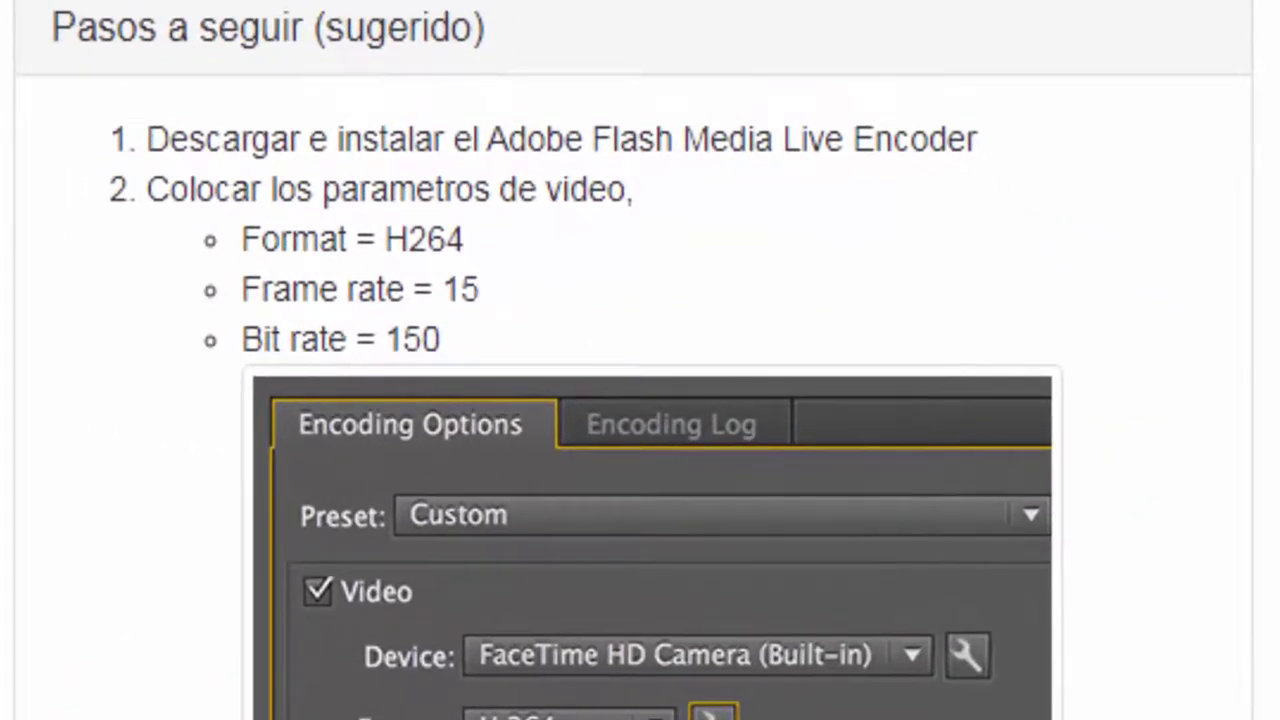
scroll(634, 400, down, 1)
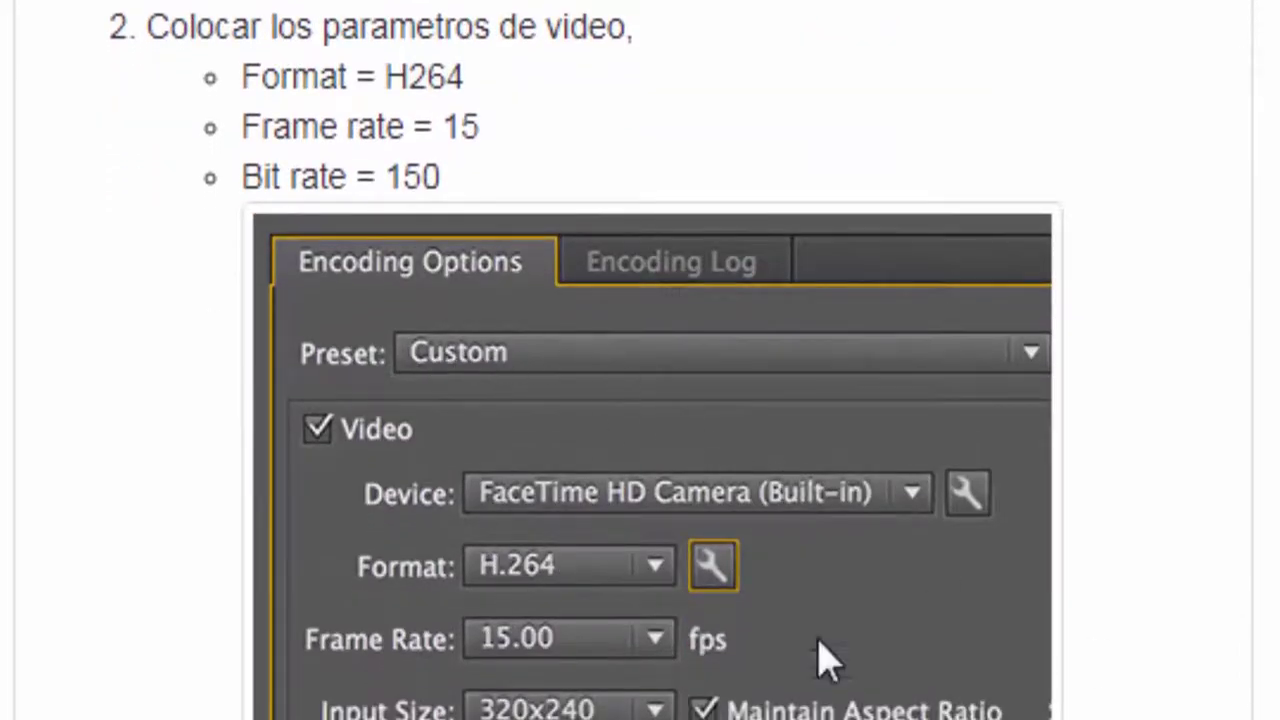
scroll(650, 400, down, 7)
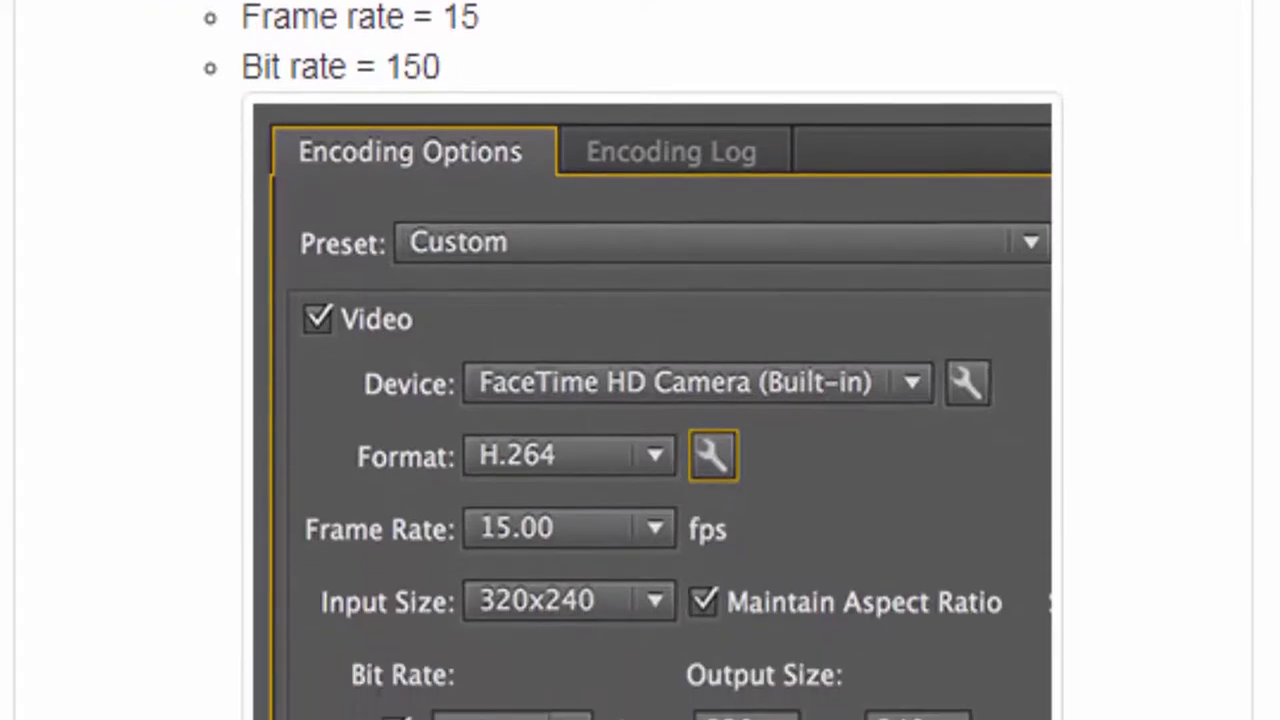
scroll(650, 400, down, 7)
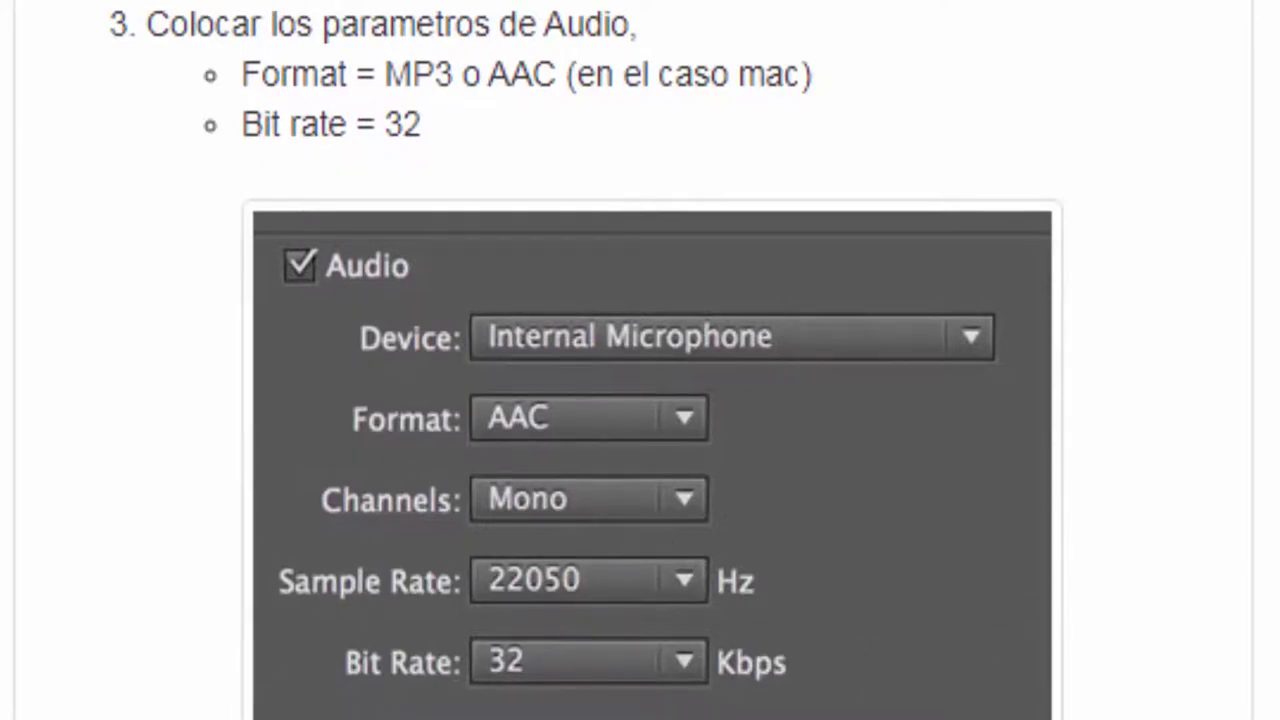
scroll(650, 400, up, 4)
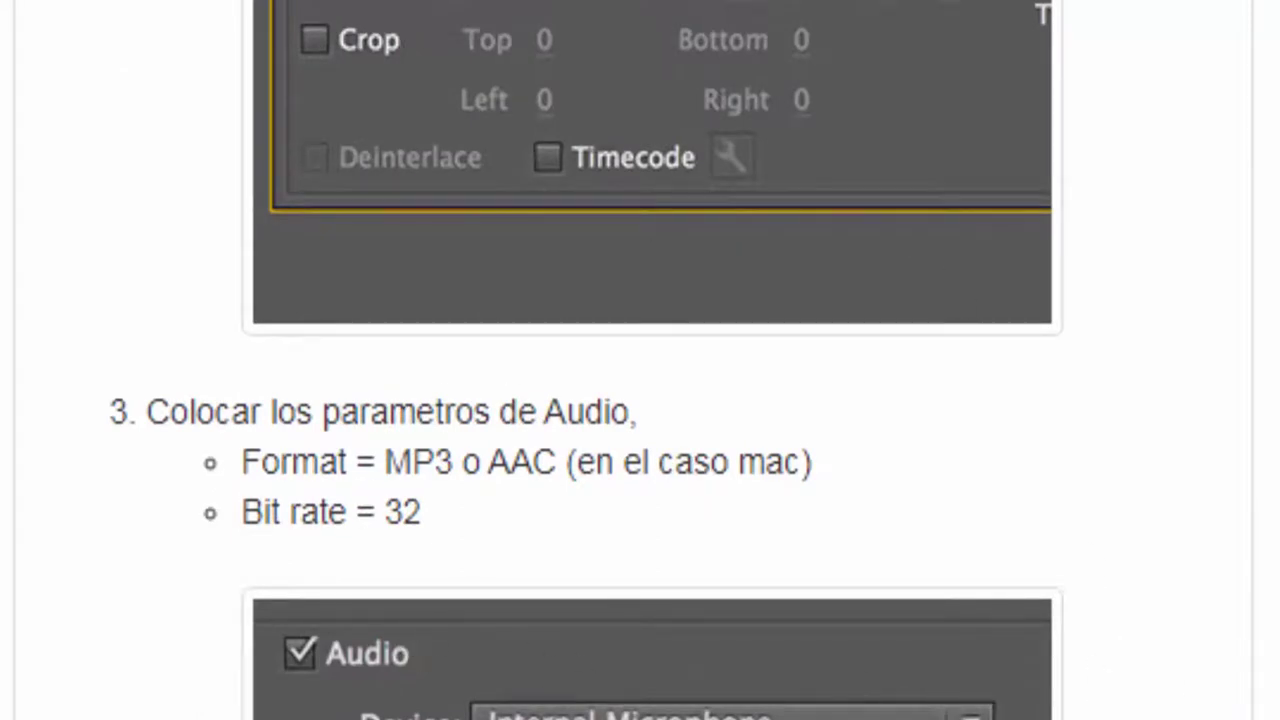
scroll(650, 400, down, 2)
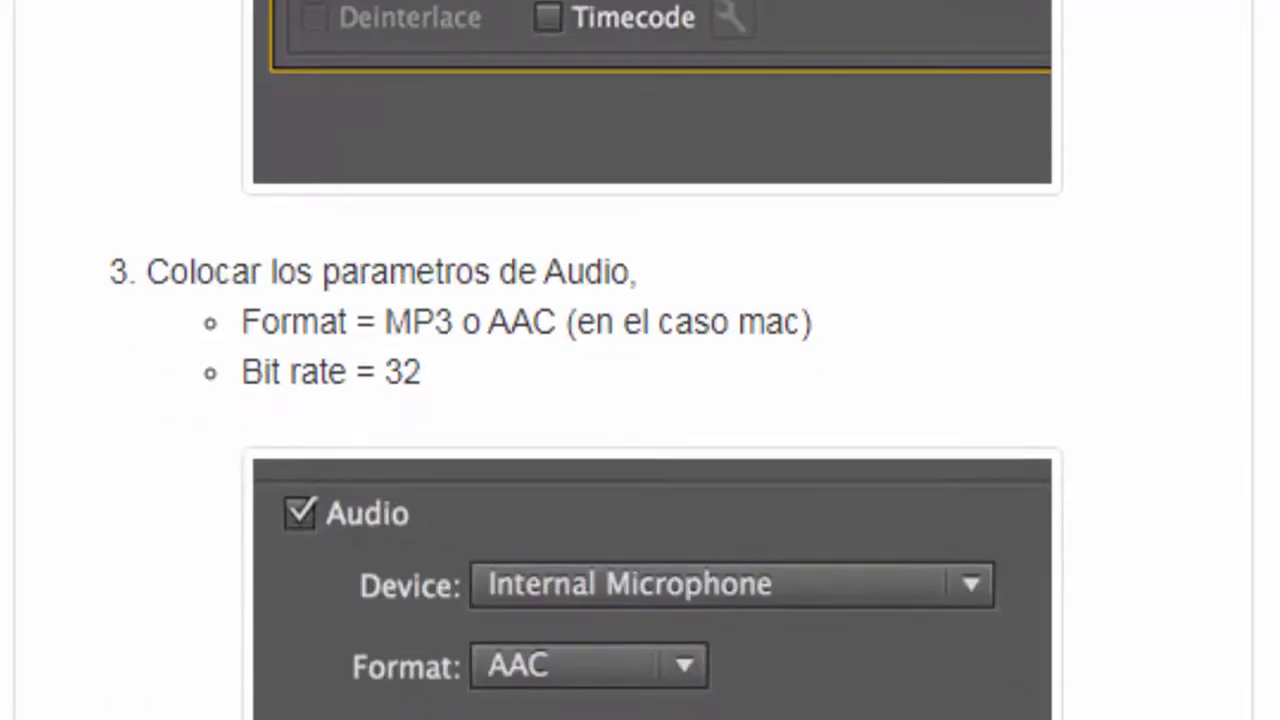
scroll(650, 400, up, 10)
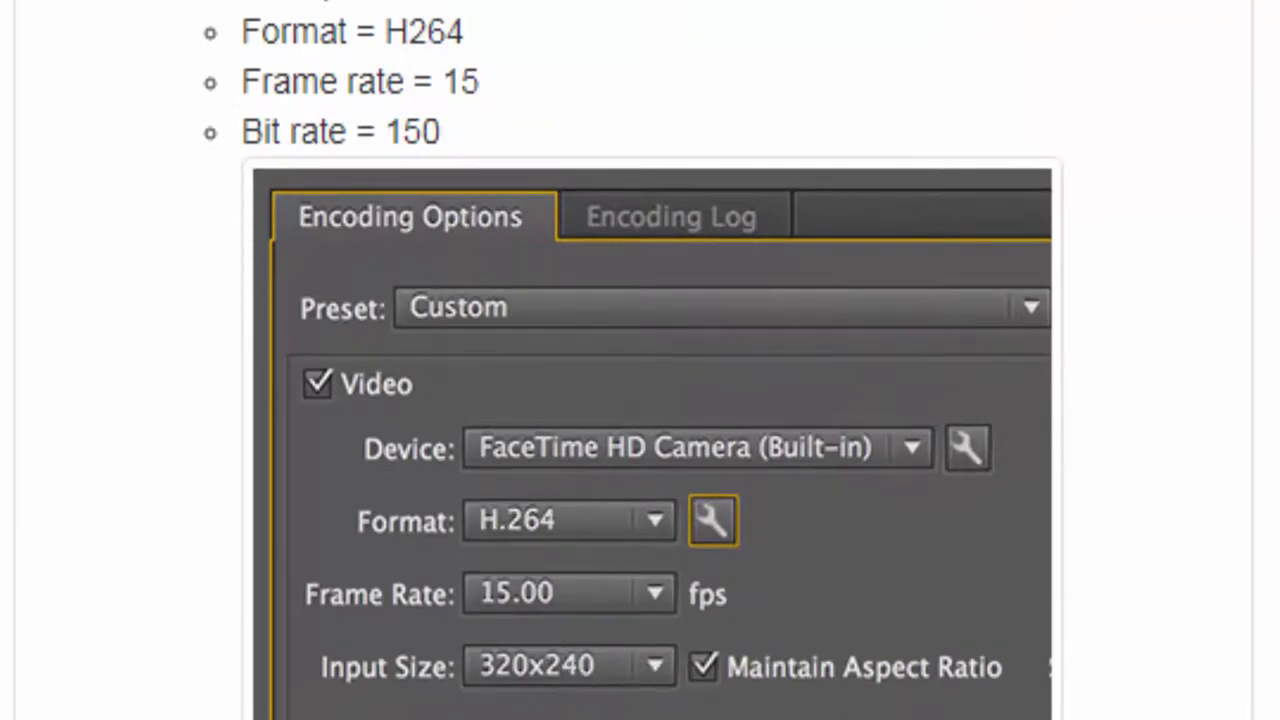
scroll(640, 360, up, 2)
scroll(640, 360, down, 8)
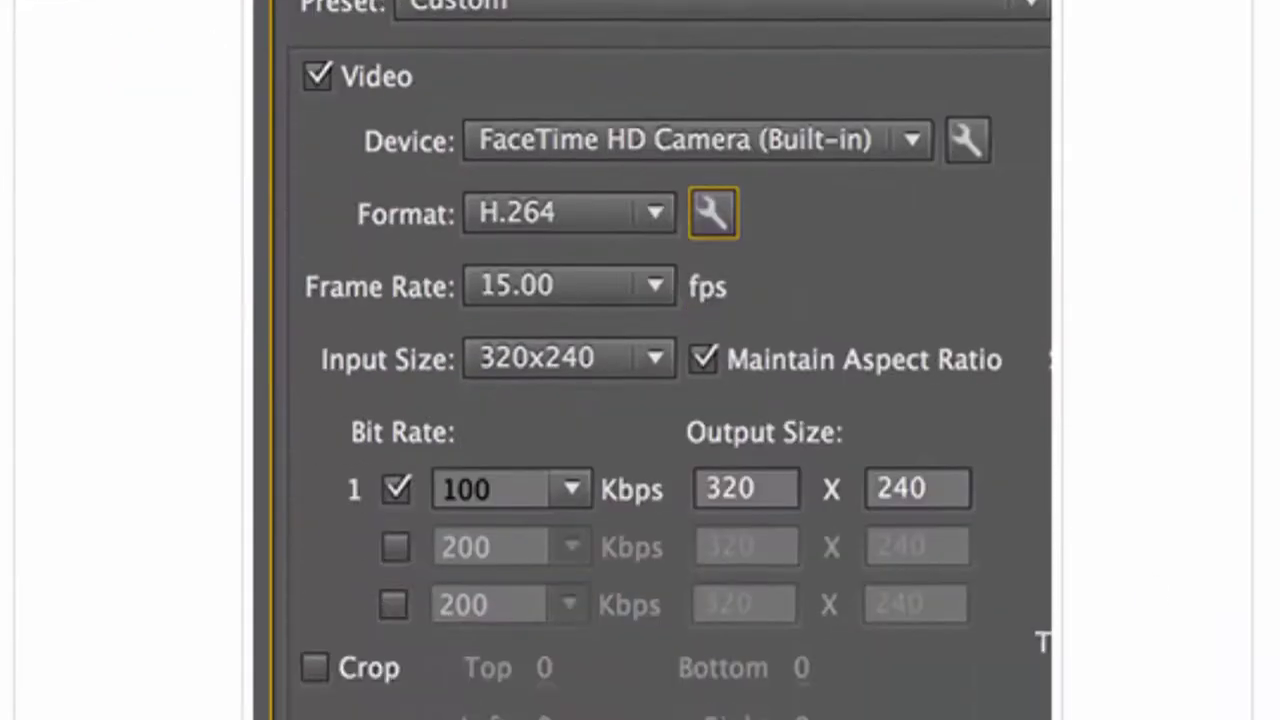
scroll(640, 360, up, 3)
scroll(640, 360, down, 9)
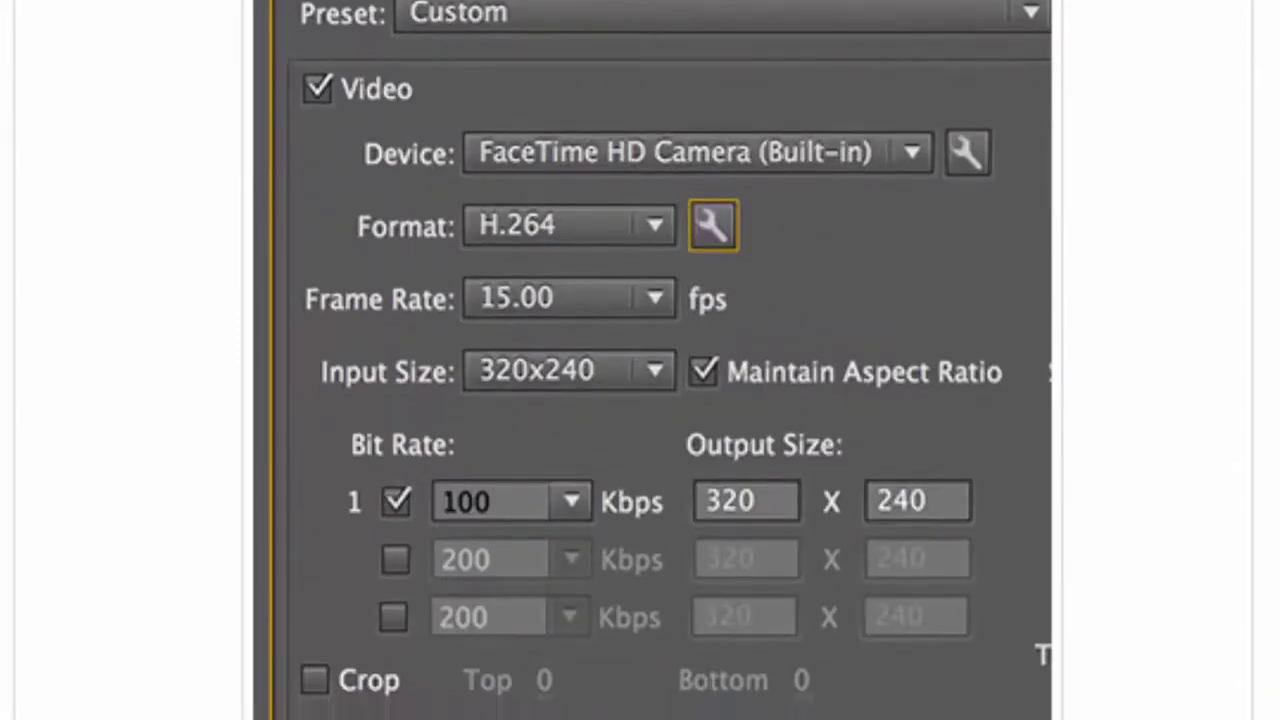
scroll(640, 360, down, 2)
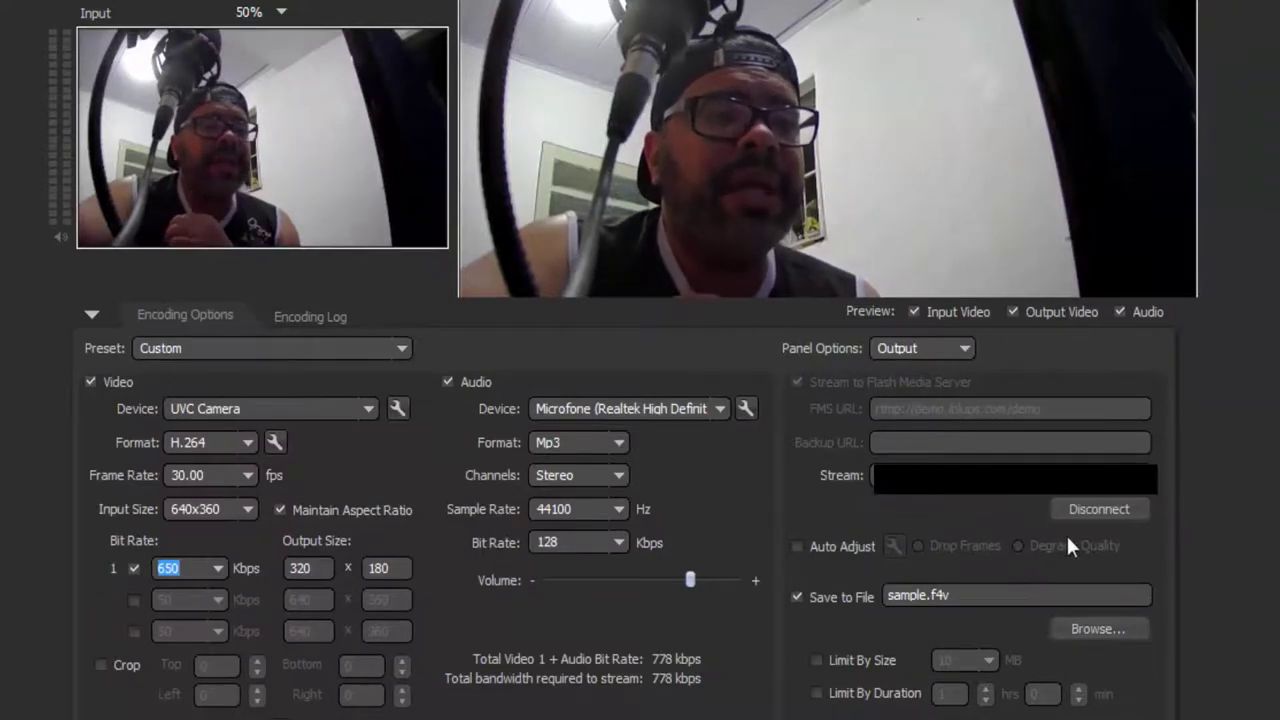
- In Flash Media Live Encoder, disconnect from the Flash Media Server and reconnect to rtmp://demo.iblups.com/demo
click(1084, 508)
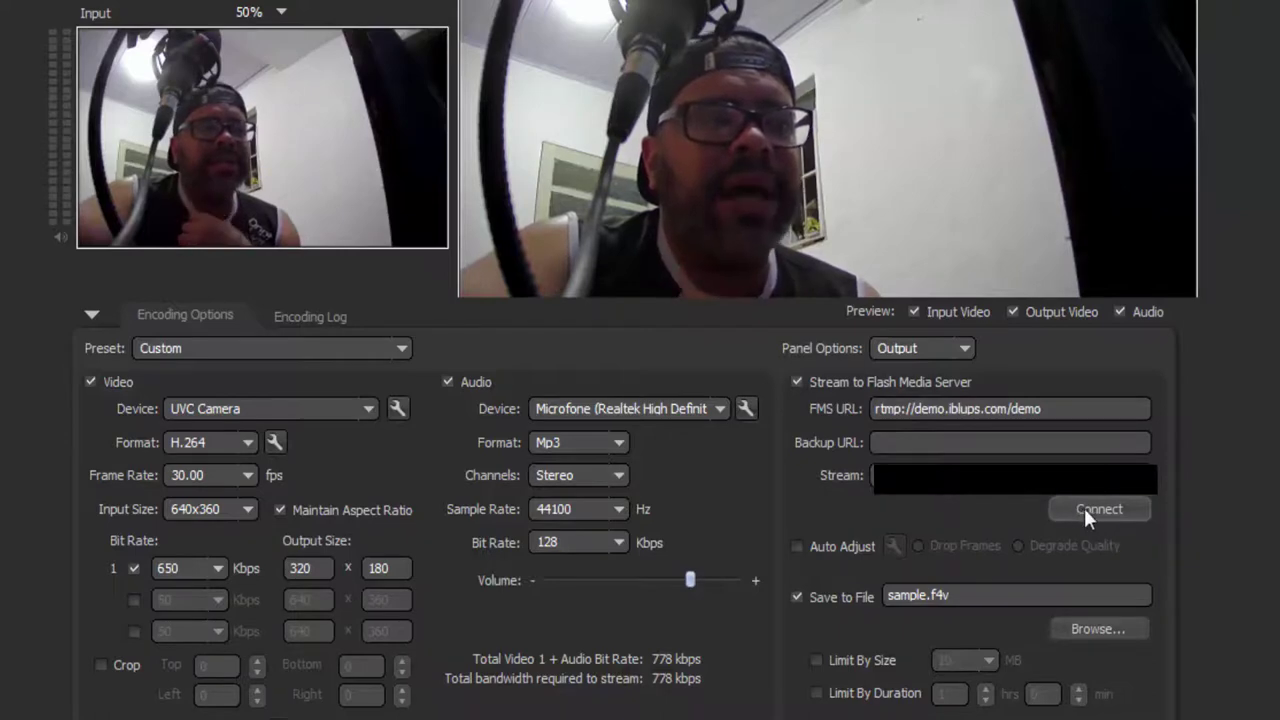
click(1085, 508)
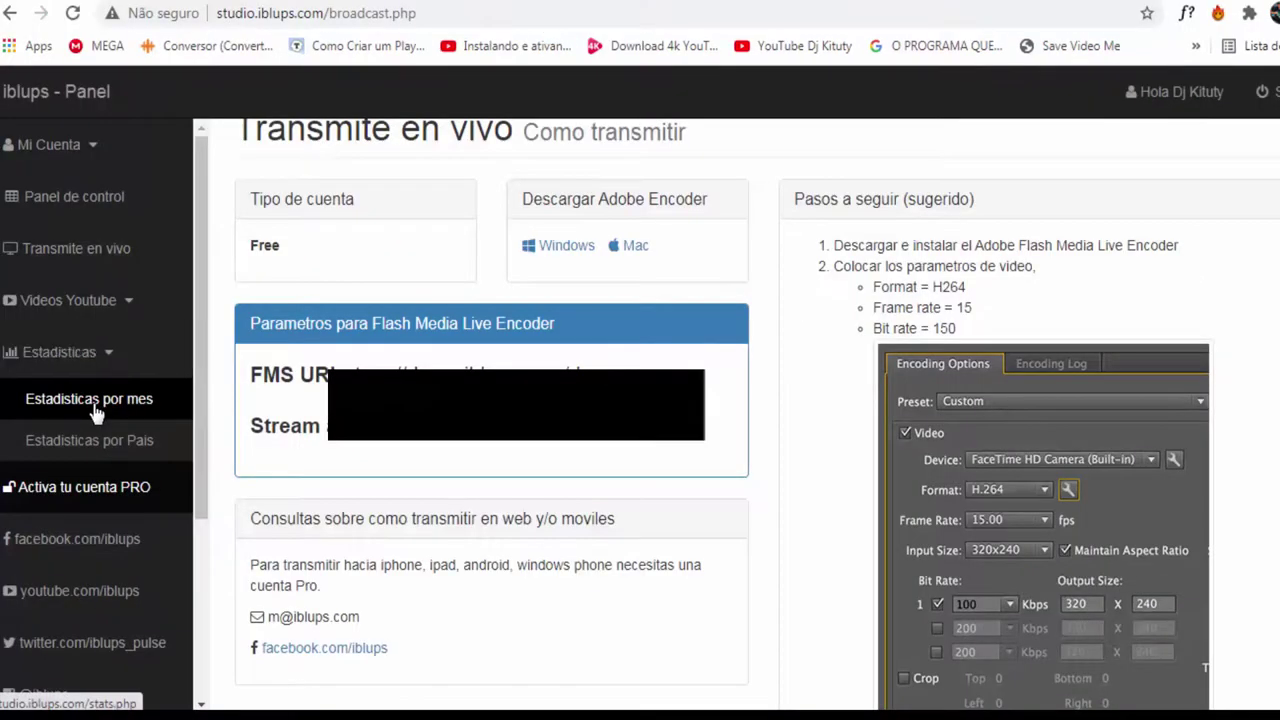
- View the channel's monthly statistics in the iblups panel and return to the Panel de control page
click(97, 404)
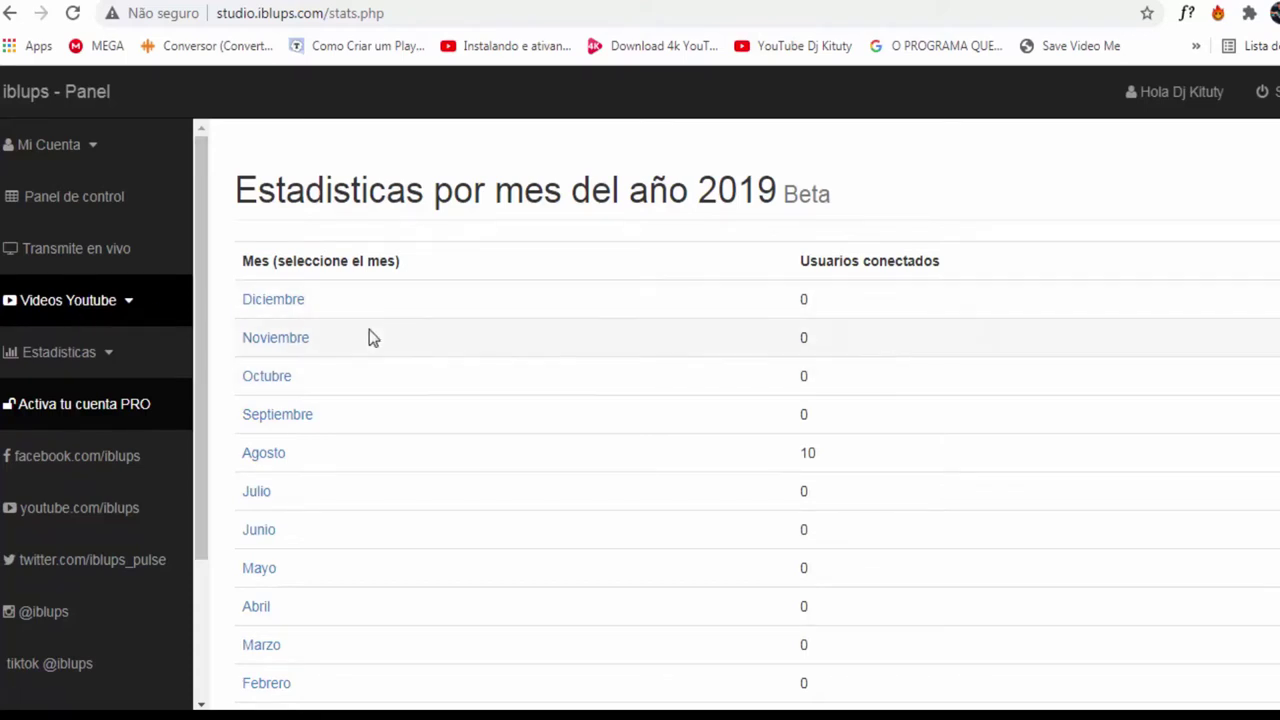
click(88, 200)
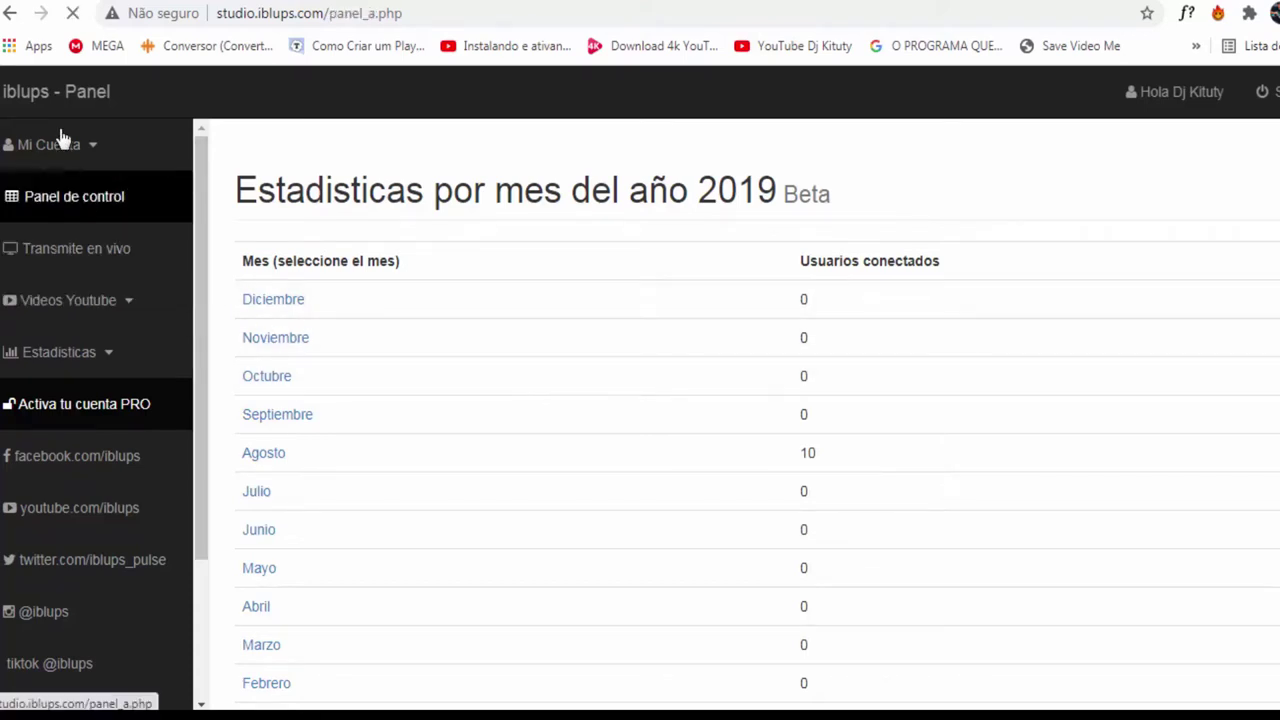